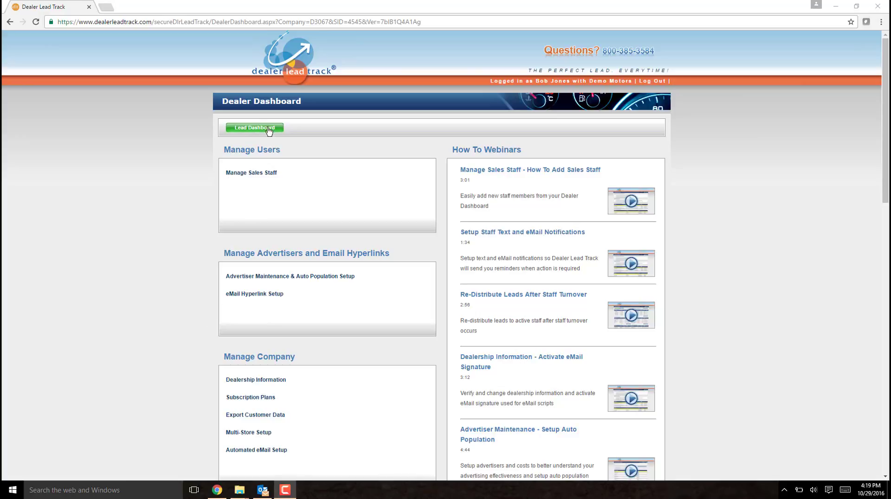
Step: Open Advertiser Maintenance & Auto Population Setup and review the active and non-active advertiser lists
{"action": "left_click", "coordinate": [255, 277]}
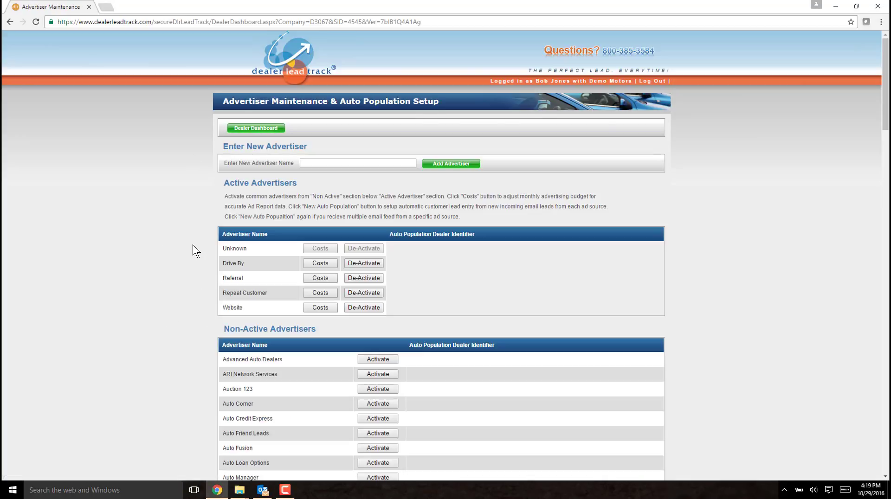
{"action": "scroll", "coordinate": [155, 246], "scroll_direction": "down", "scroll_amount": 1}
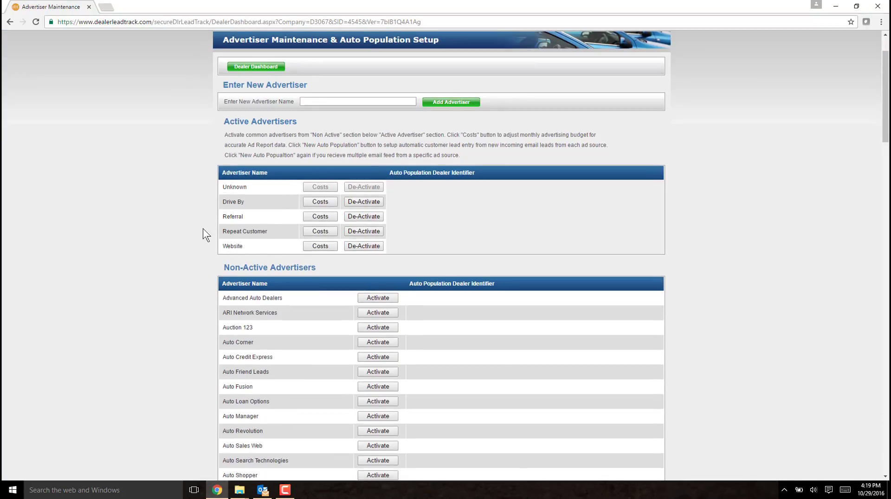
{"action": "scroll", "coordinate": [190, 233], "scroll_direction": "down", "scroll_amount": 3}
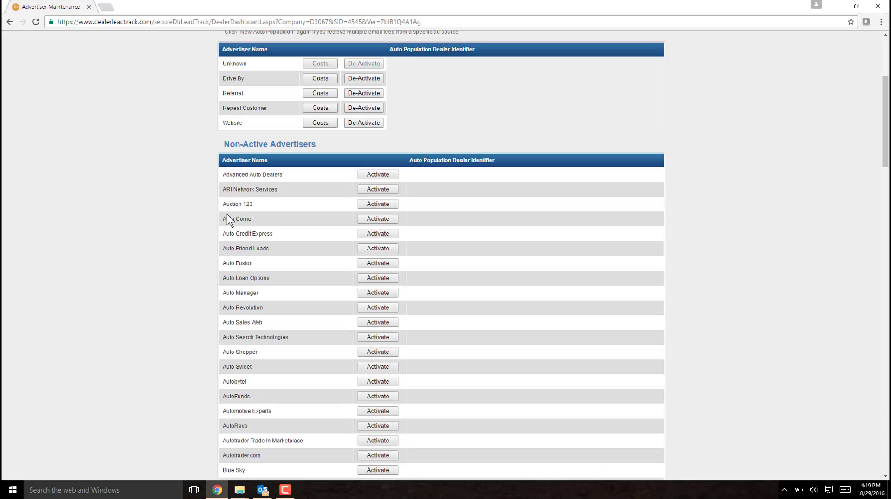
{"action": "scroll", "coordinate": [226, 219], "scroll_direction": "down", "scroll_amount": 1}
{"action": "scroll", "coordinate": [230, 249], "scroll_direction": "down", "scroll_amount": 11}
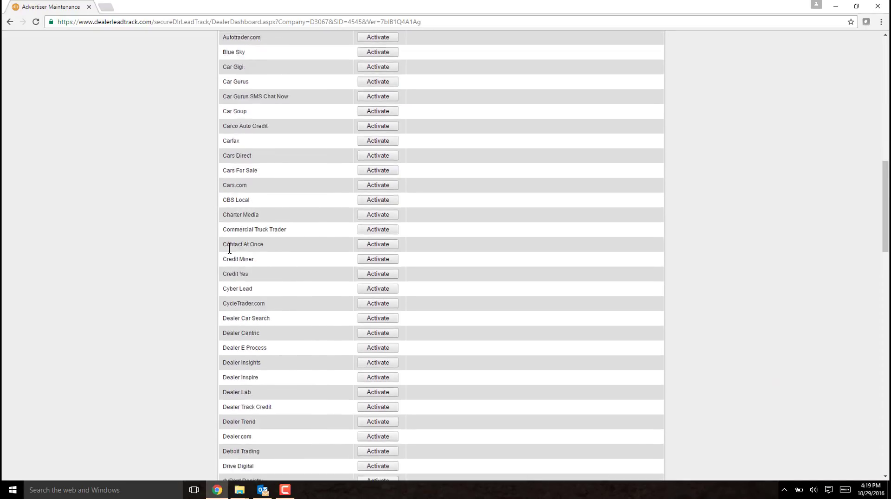
{"action": "scroll", "coordinate": [230, 248], "scroll_direction": "down", "scroll_amount": 14}
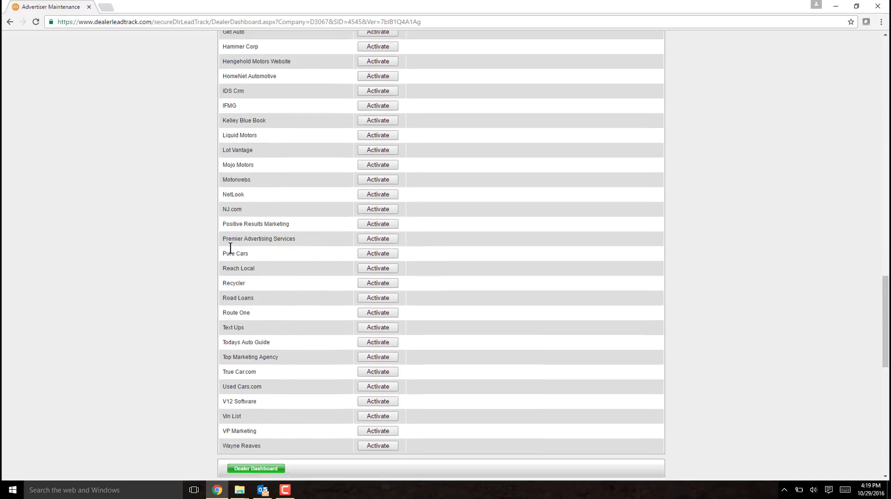
{"action": "scroll", "coordinate": [170, 265], "scroll_direction": "up", "scroll_amount": 11}
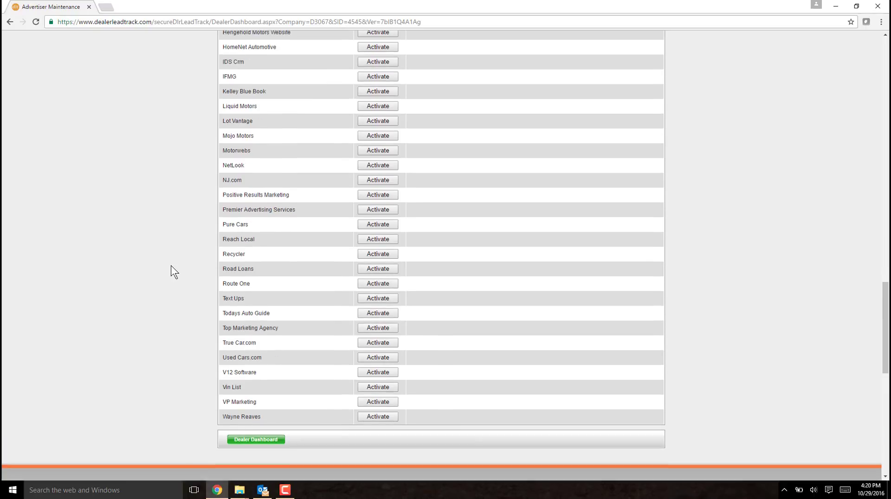
{"action": "scroll", "coordinate": [170, 266], "scroll_direction": "up", "scroll_amount": 14}
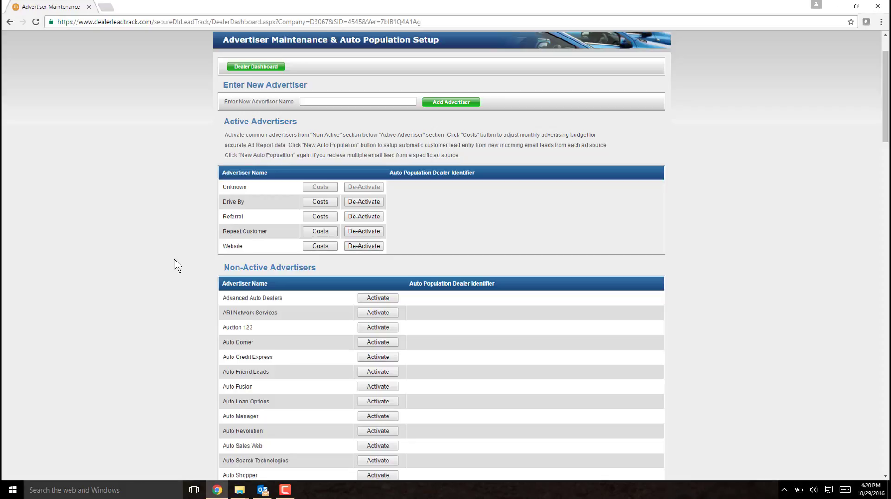
Step: Add a new advertiser named Radio
{"action": "left_click", "coordinate": [320, 102]}
{"action": "type", "text": "Radio"}
{"action": "left_click", "coordinate": [427, 102]}
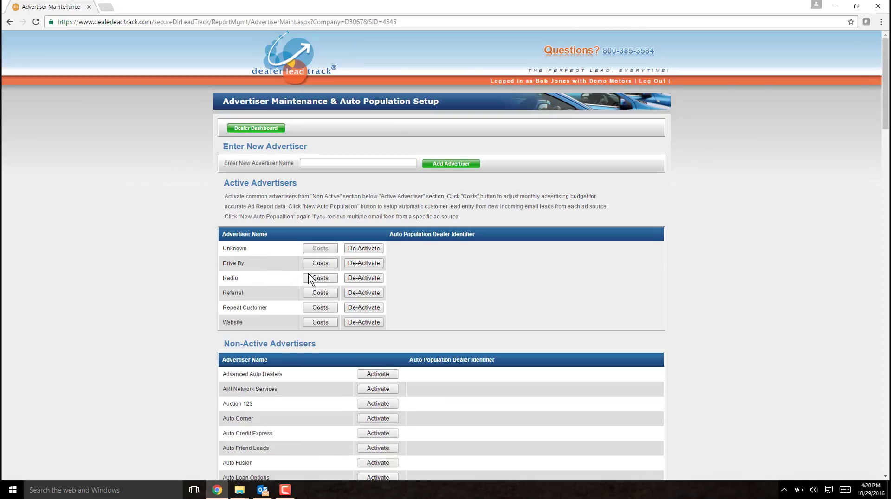
Step: Set the Radio advertiser's November 2016 monthly budget to 1500 and save the yearly budget
{"action": "left_click", "coordinate": [320, 278]}
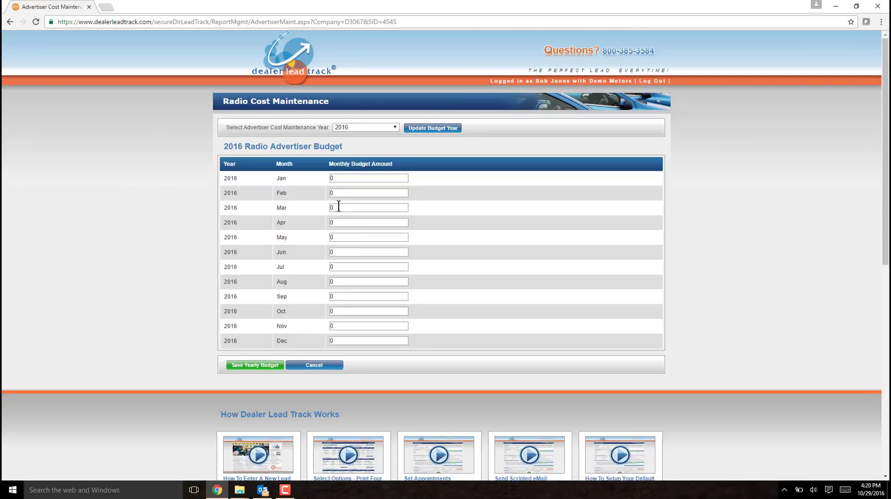
{"action": "left_click", "coordinate": [335, 325]}
{"action": "type", "text": "1500"}
{"action": "left_click", "coordinate": [265, 366]}
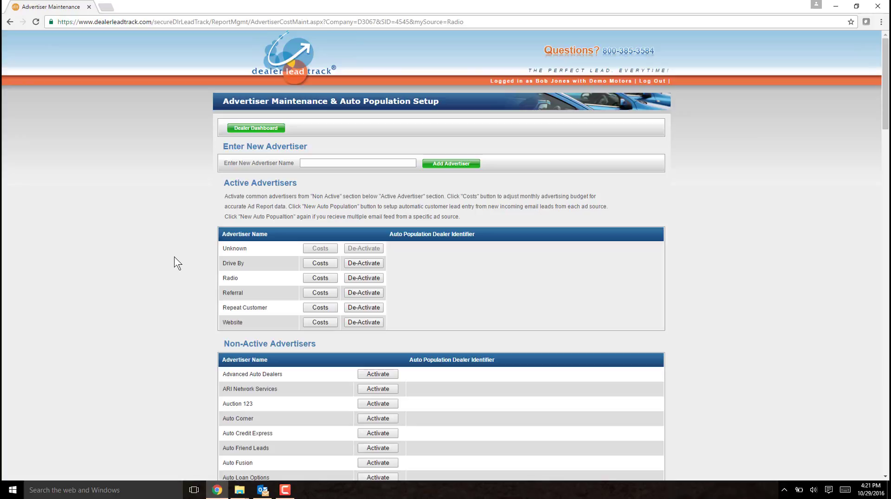
Step: Activate Car Gurus from the non-active advertisers
{"action": "scroll", "coordinate": [175, 258], "scroll_direction": "down", "scroll_amount": 4}
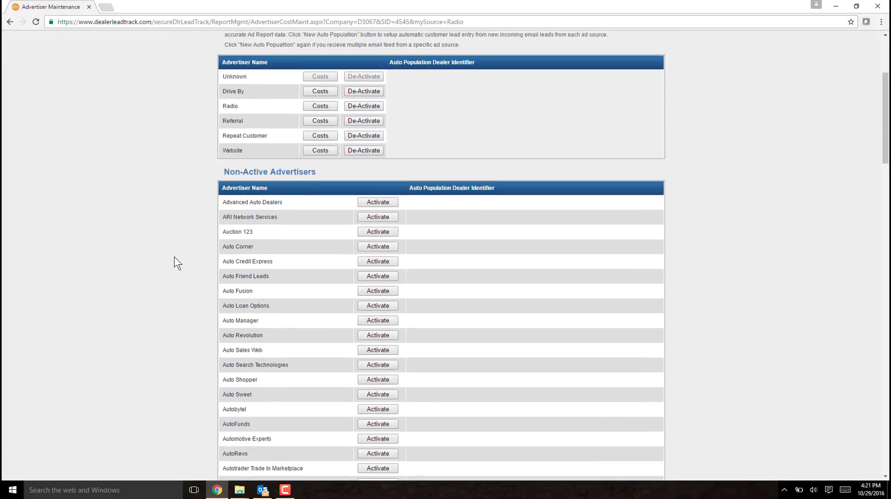
{"action": "scroll", "coordinate": [175, 258], "scroll_direction": "down", "scroll_amount": 3}
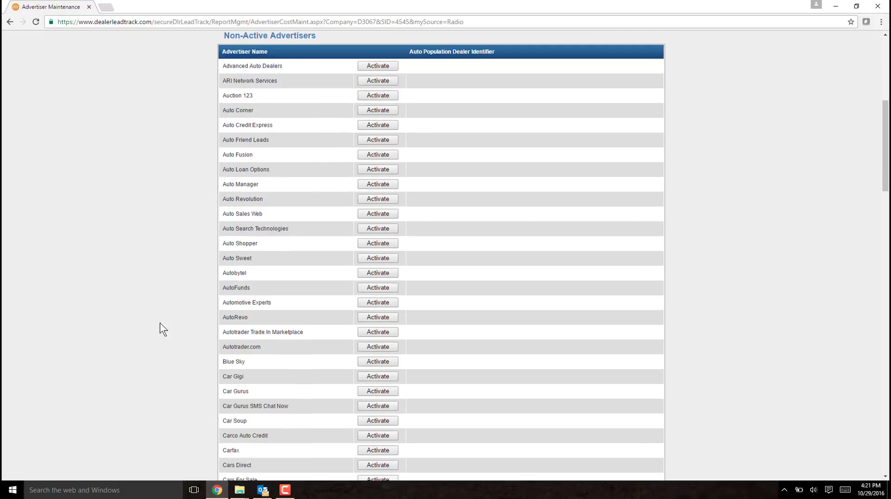
{"action": "left_click", "coordinate": [371, 391]}
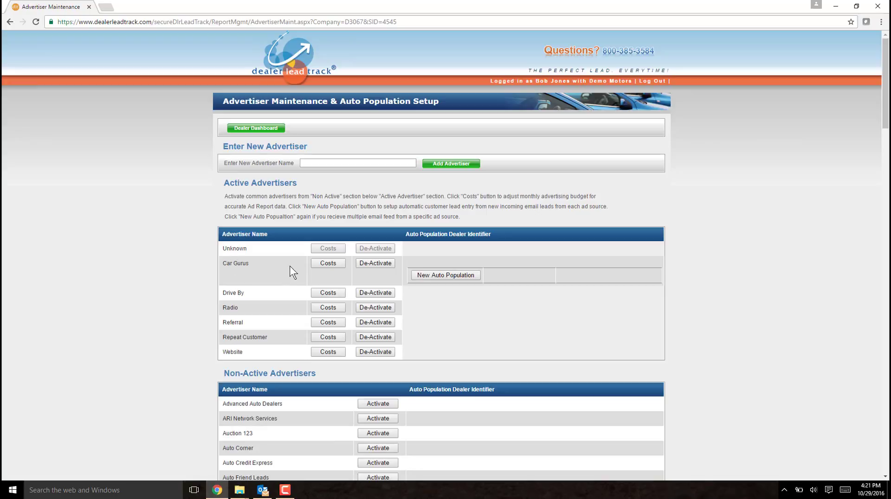
Step: Start a new auto population setup for Car Gurus and enter Demo Motors as the dealer identifier
{"action": "left_click", "coordinate": [460, 274]}
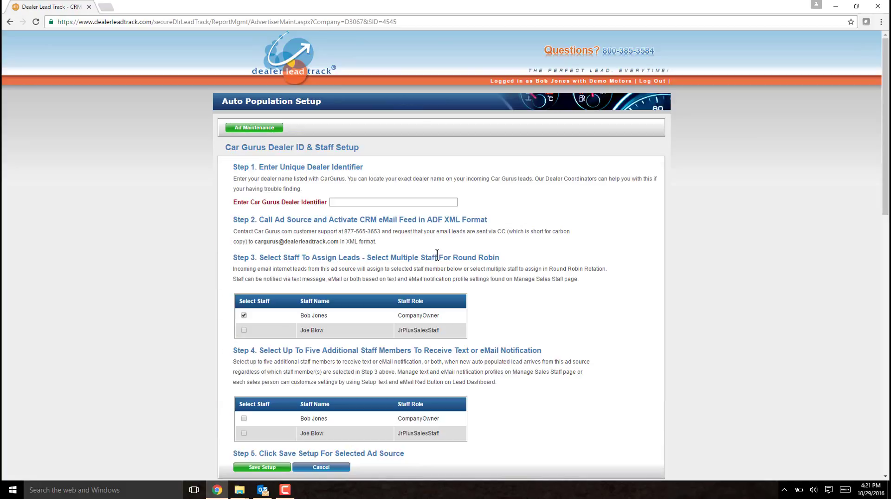
{"action": "left_click", "coordinate": [348, 204]}
{"action": "left_click", "coordinate": [262, 179]}
{"action": "left_click_drag", "start_coordinate": [263, 179], "coordinate": [345, 180]}
{"action": "left_click", "coordinate": [351, 203]}
{"action": "type", "text": "Demo Motors"}
Step: Assign incoming Car Gurus leads to the staff member with the JrPlusSalesStaff role instead of the CompanyOwner
{"action": "scroll", "coordinate": [207, 257], "scroll_direction": "down", "scroll_amount": 1}
{"action": "scroll", "coordinate": [206, 254], "scroll_direction": "down", "scroll_amount": 1}
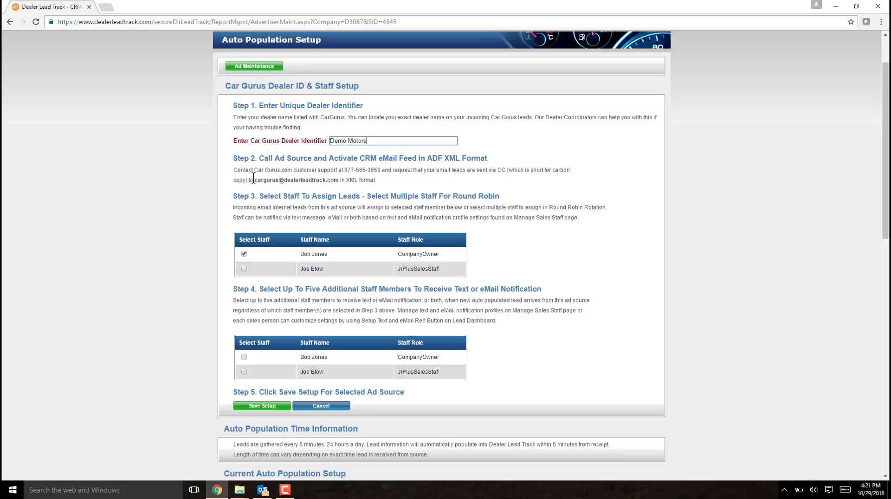
{"action": "left_click_drag", "start_coordinate": [255, 180], "coordinate": [344, 169]}
{"action": "left_click", "coordinate": [376, 169]}
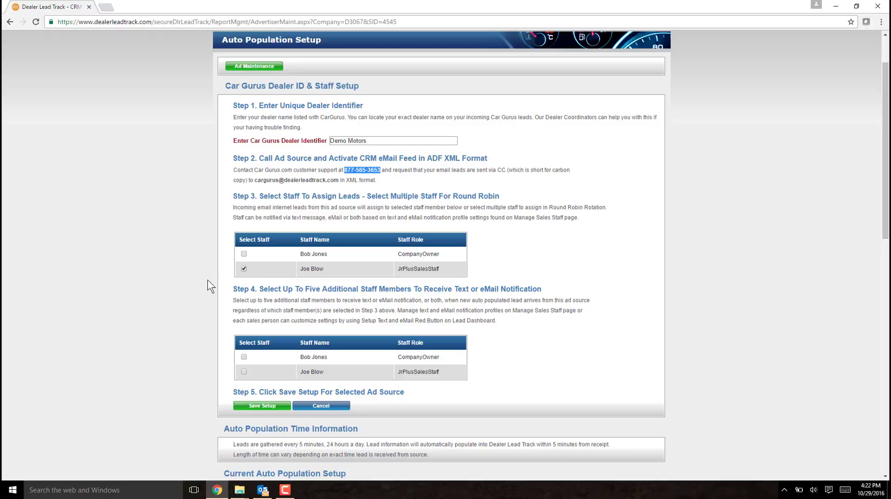
{"action": "left_click", "coordinate": [244, 268]}
{"action": "left_click", "coordinate": [243, 254]}
Step: Select the CompanyOwner staff member for additional text or email notifications and save the Car Gurus setup
{"action": "left_click", "coordinate": [244, 357]}
{"action": "left_click_drag", "start_coordinate": [300, 356], "coordinate": [328, 358]}
{"action": "left_click", "coordinate": [321, 310]}
{"action": "left_click", "coordinate": [262, 405]}
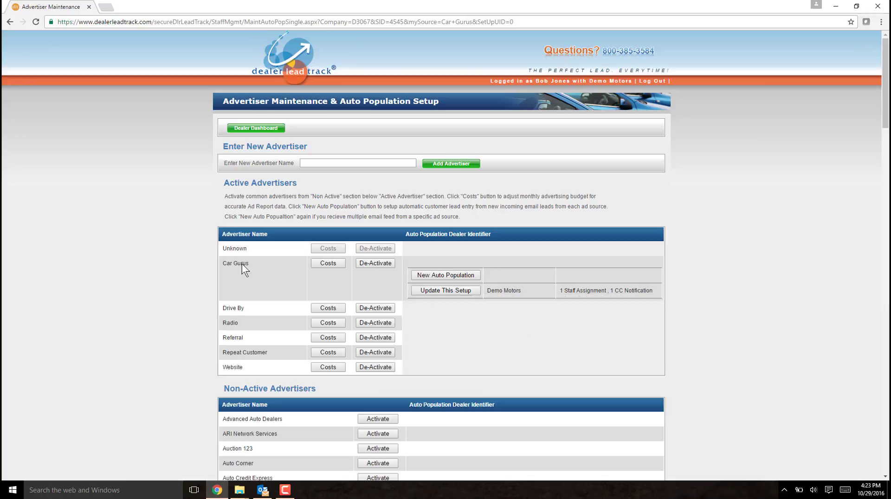
Step: Look over the remaining non-active advertisers and return to the Dealer Dashboard
{"action": "scroll", "coordinate": [212, 249], "scroll_direction": "down", "scroll_amount": 8}
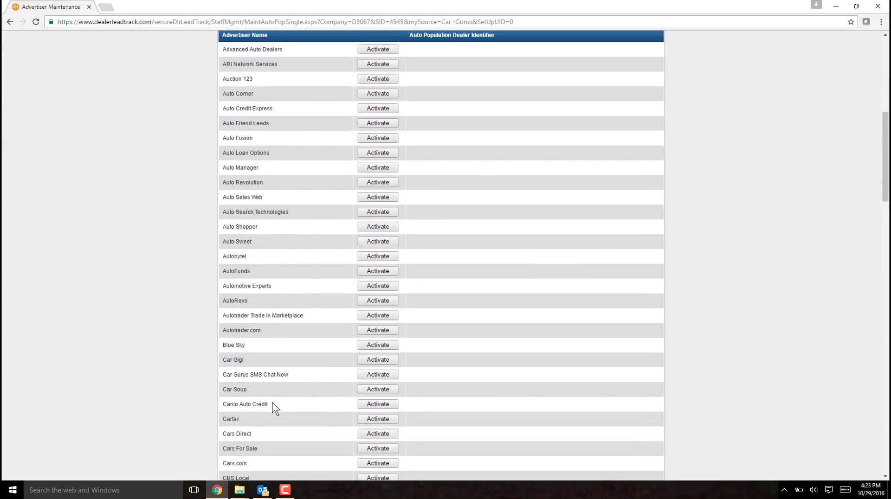
{"action": "scroll", "coordinate": [264, 353], "scroll_direction": "up", "scroll_amount": 7}
{"action": "scroll", "coordinate": [255, 288], "scroll_direction": "up", "scroll_amount": 1}
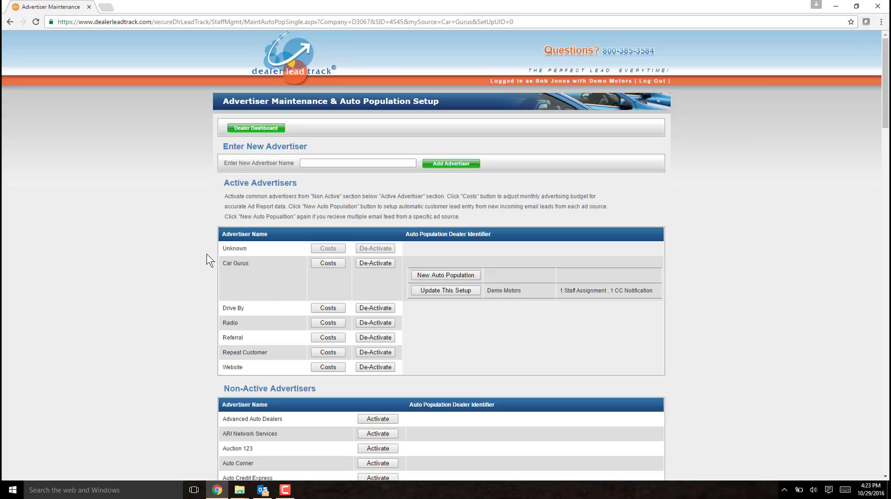
{"action": "left_click", "coordinate": [256, 128]}
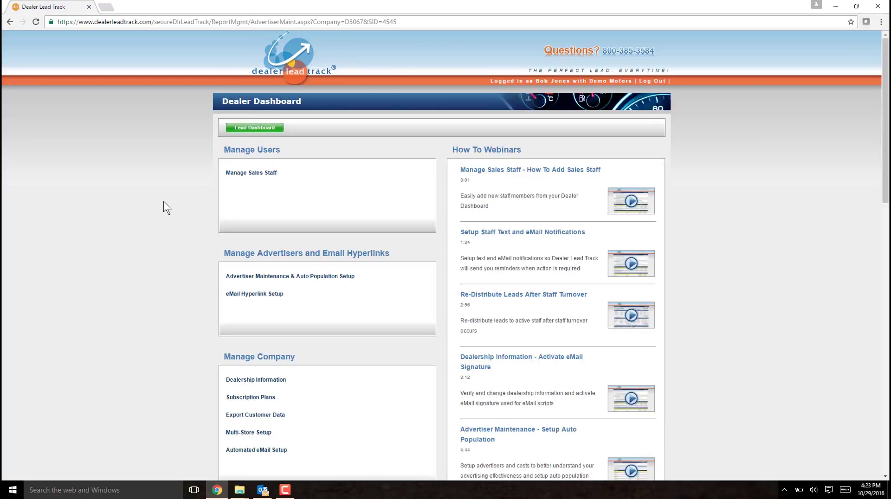